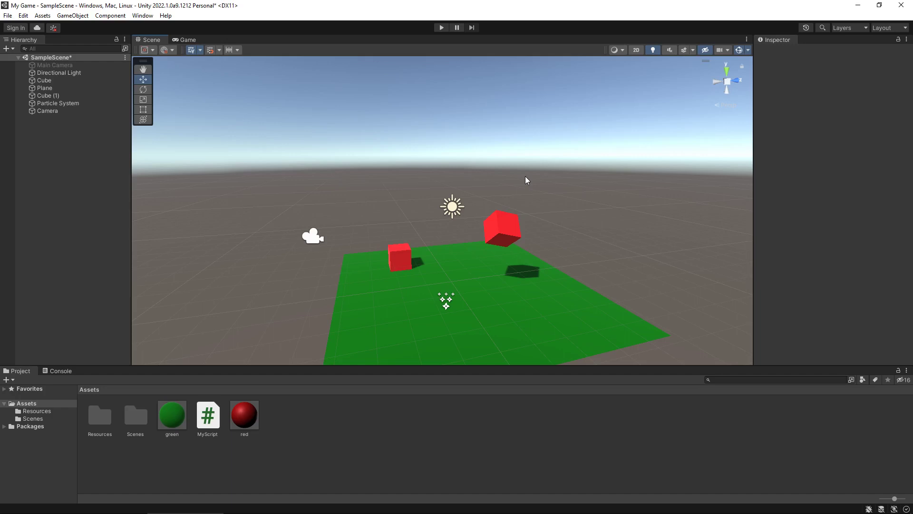
Bring the Chrome window with the Unity Asset Store home page to the front.
{"action": "key", "text": "alt+Tab"}
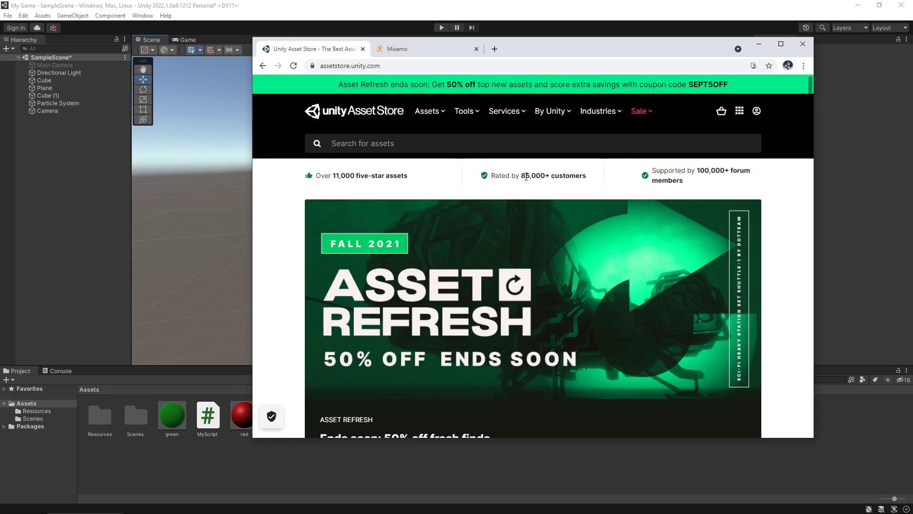
Rerun the recent 'pencil' search and filter it to Free Assets, leaving 2 results.
{"action": "left_click", "coordinate": [409, 144]}
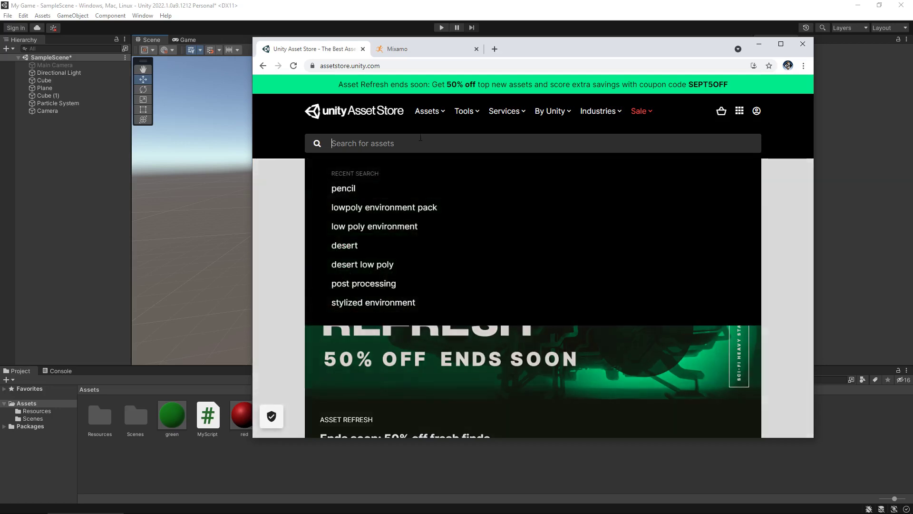
{"action": "left_click", "coordinate": [360, 191]}
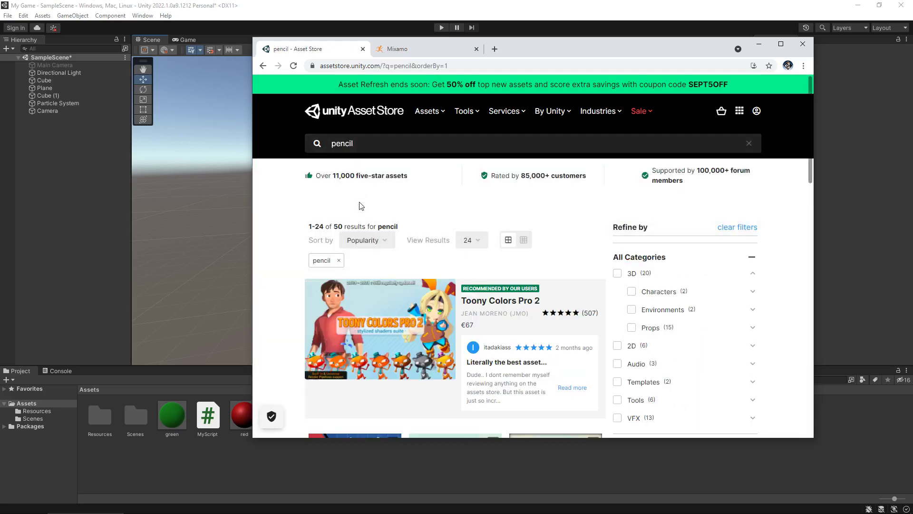
{"action": "scroll", "coordinate": [432, 198], "scroll_direction": "down", "scroll_amount": 4}
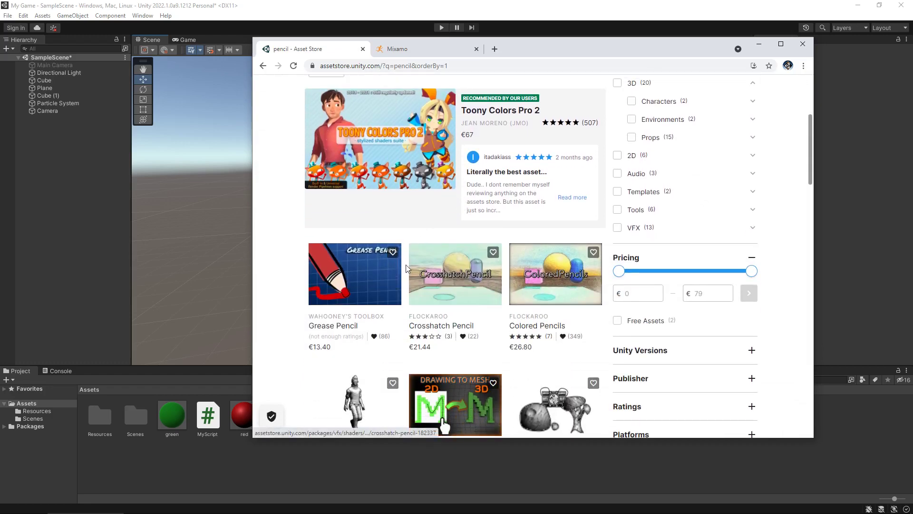
{"action": "scroll", "coordinate": [402, 267], "scroll_direction": "down", "scroll_amount": 2}
{"action": "scroll", "coordinate": [401, 268], "scroll_direction": "down", "scroll_amount": 5}
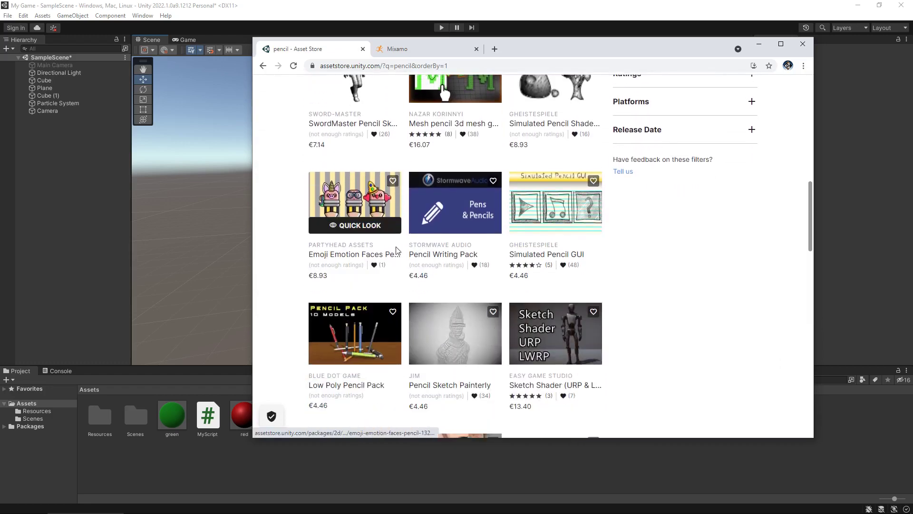
{"action": "scroll", "coordinate": [414, 258], "scroll_direction": "up", "scroll_amount": 5}
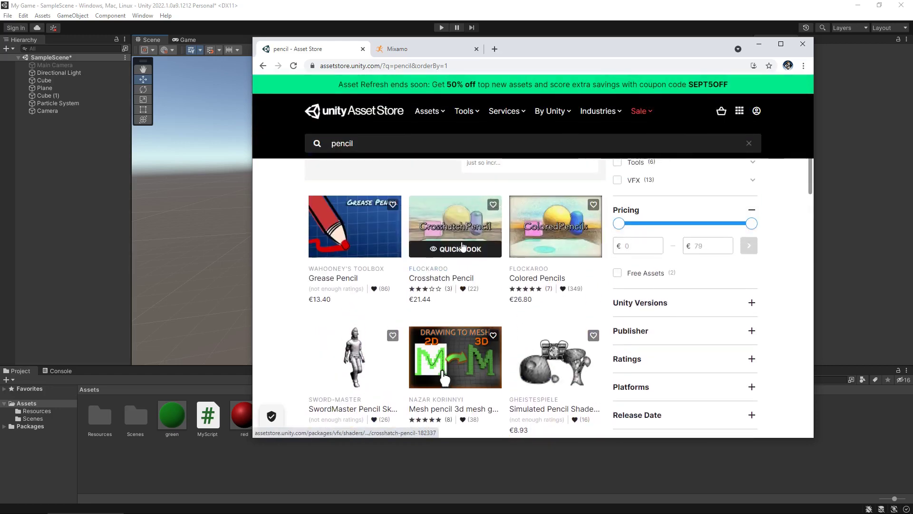
{"action": "left_click", "coordinate": [618, 273]}
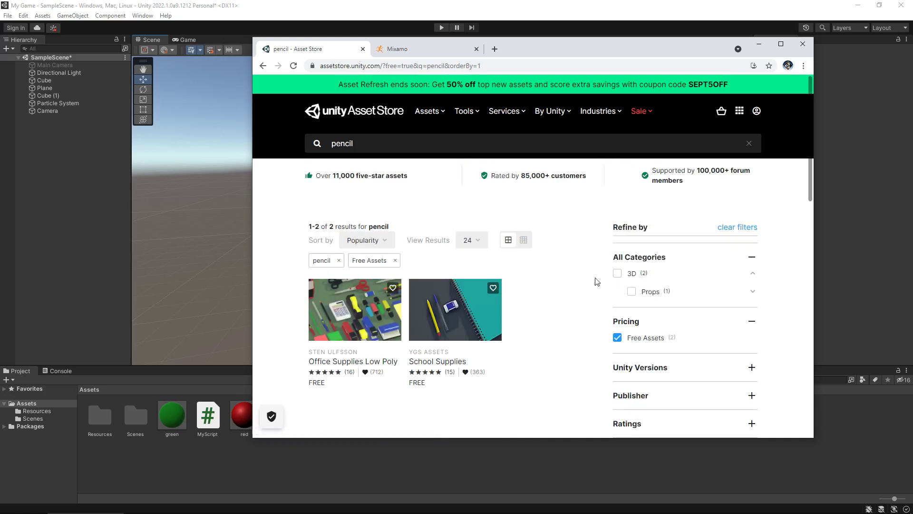
Add the free Office Supplies Low Poly pack to My Assets, then return to the Unity editor.
{"action": "left_click", "coordinate": [363, 306]}
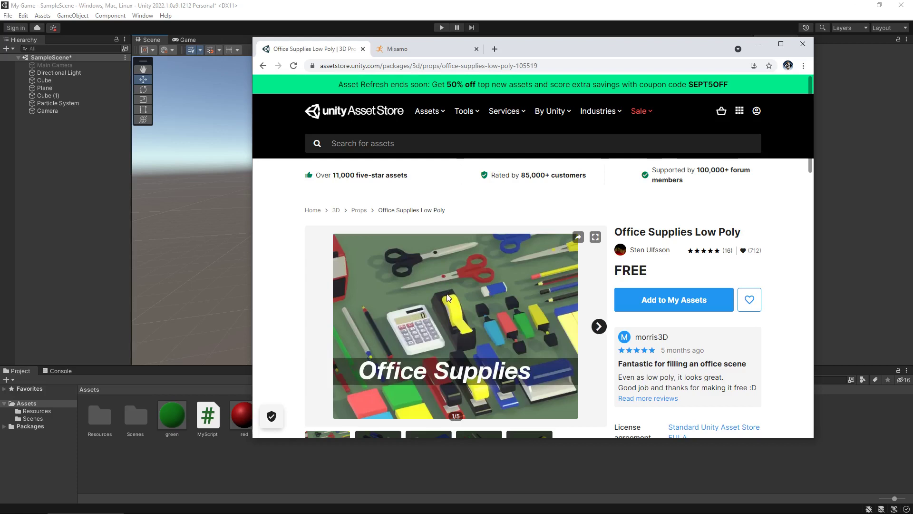
{"action": "left_click", "coordinate": [678, 300]}
{"action": "left_click", "coordinate": [214, 224]}
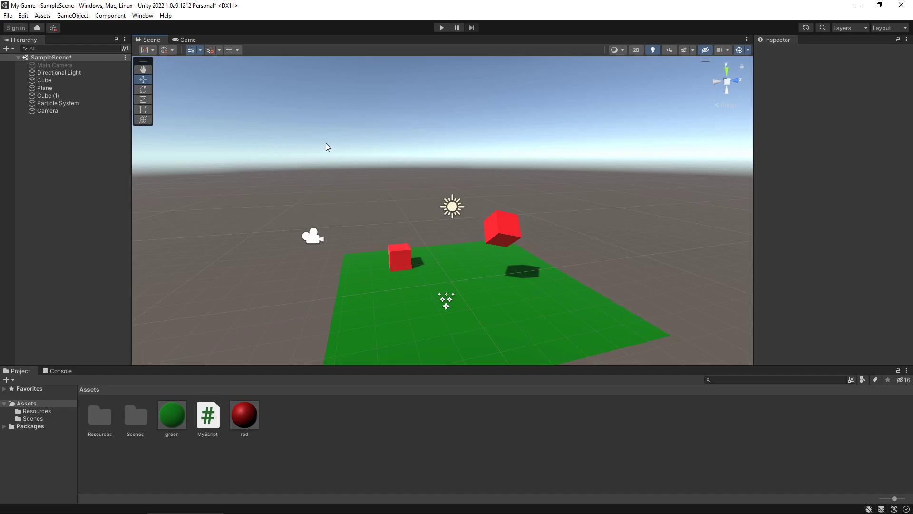
Open Window > Package Manager and switch its package list to My Assets.
{"action": "left_click", "coordinate": [143, 15]}
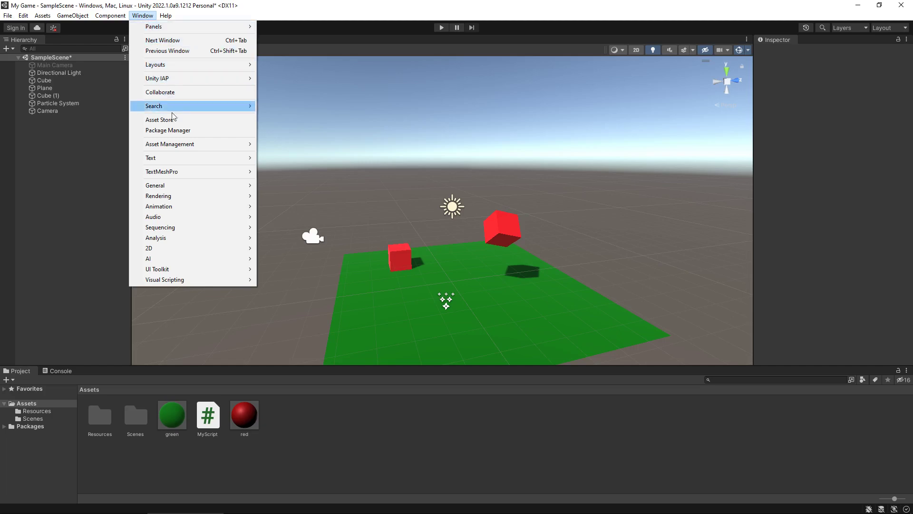
{"action": "left_click", "coordinate": [173, 131]}
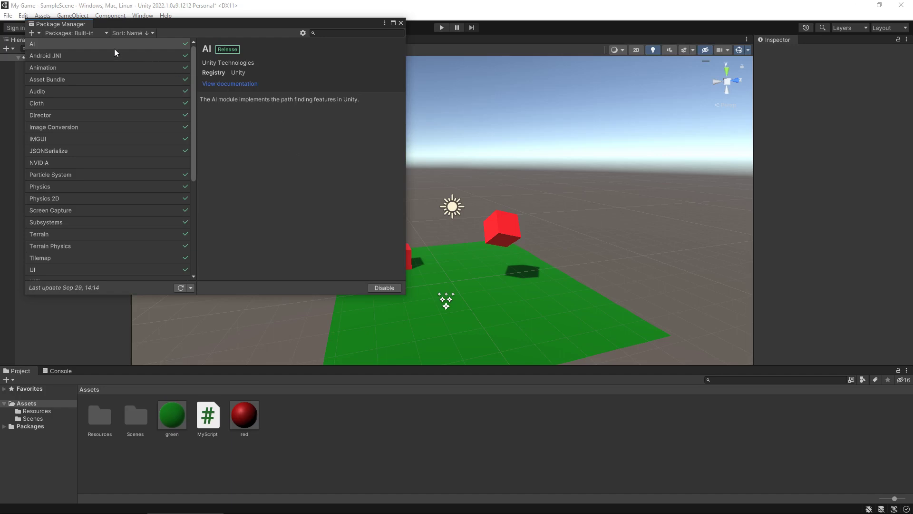
{"action": "left_click", "coordinate": [100, 36]}
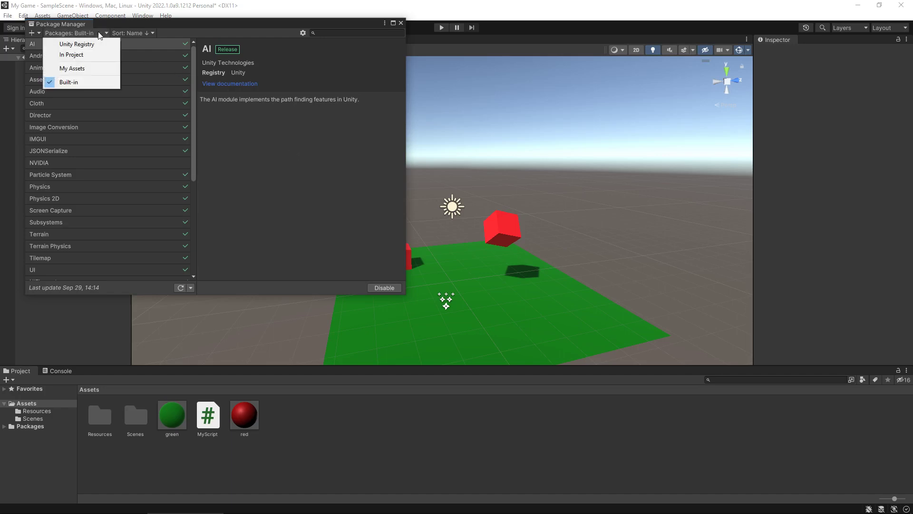
{"action": "left_click", "coordinate": [75, 70]}
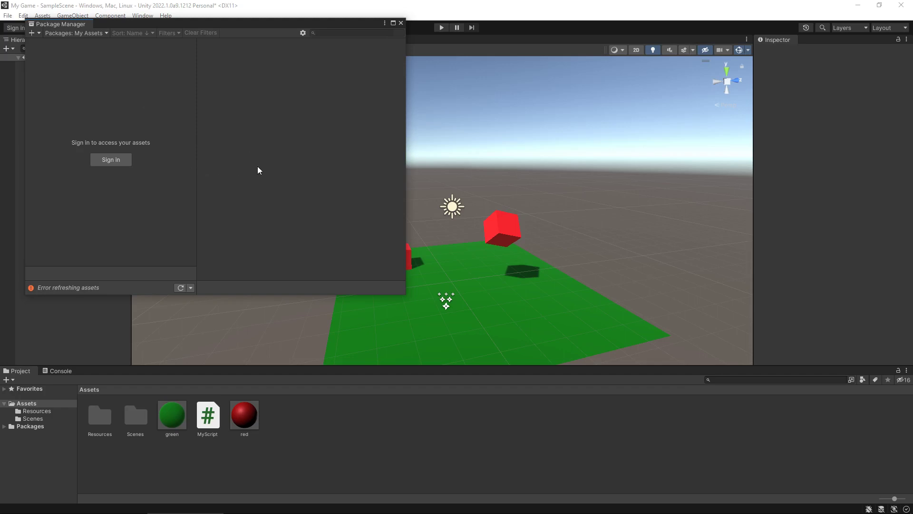
Close Package Manager and go back to the Office Supplies Low Poly store page in Chrome.
{"action": "left_click", "coordinate": [400, 23]}
{"action": "key", "text": "alt+Tab"}
{"action": "scroll", "coordinate": [480, 290], "scroll_direction": "down", "scroll_amount": 3}
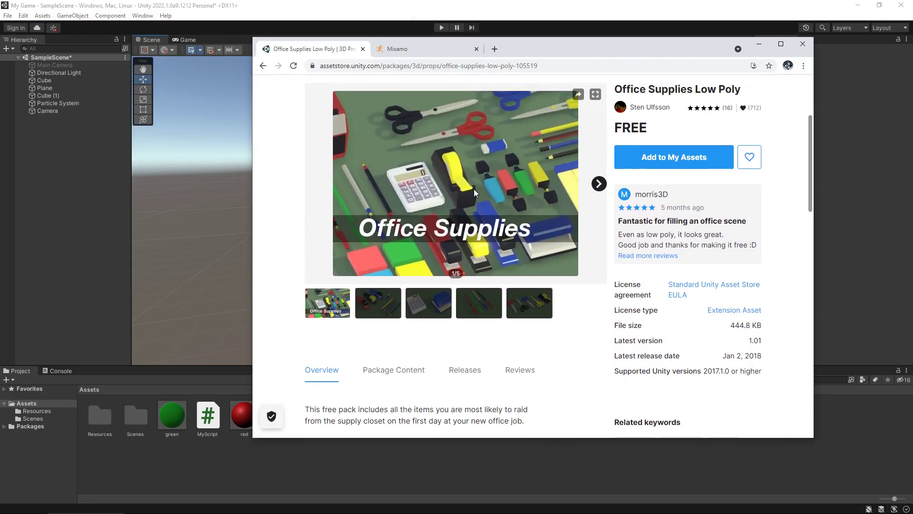
{"action": "scroll", "coordinate": [478, 180], "scroll_direction": "down", "scroll_amount": 15}
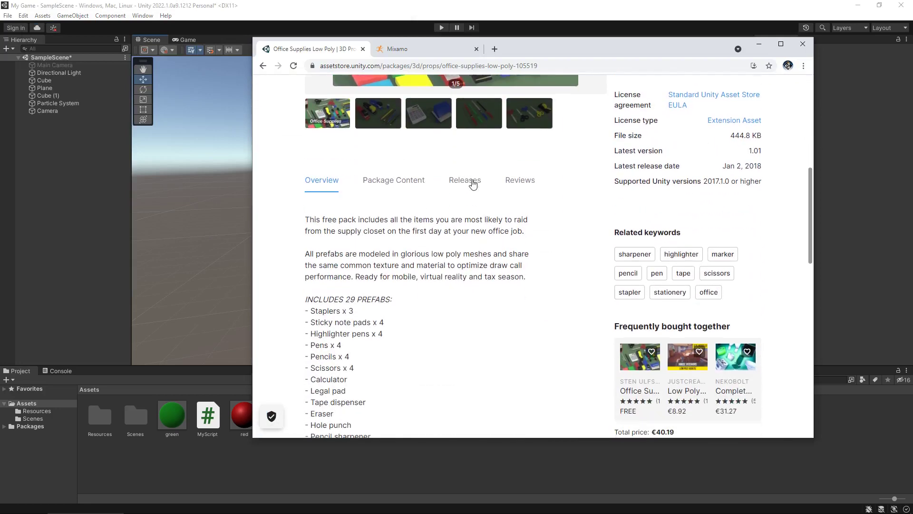
{"action": "scroll", "coordinate": [475, 181], "scroll_direction": "down", "scroll_amount": 3}
{"action": "scroll", "coordinate": [471, 214], "scroll_direction": "up", "scroll_amount": 4}
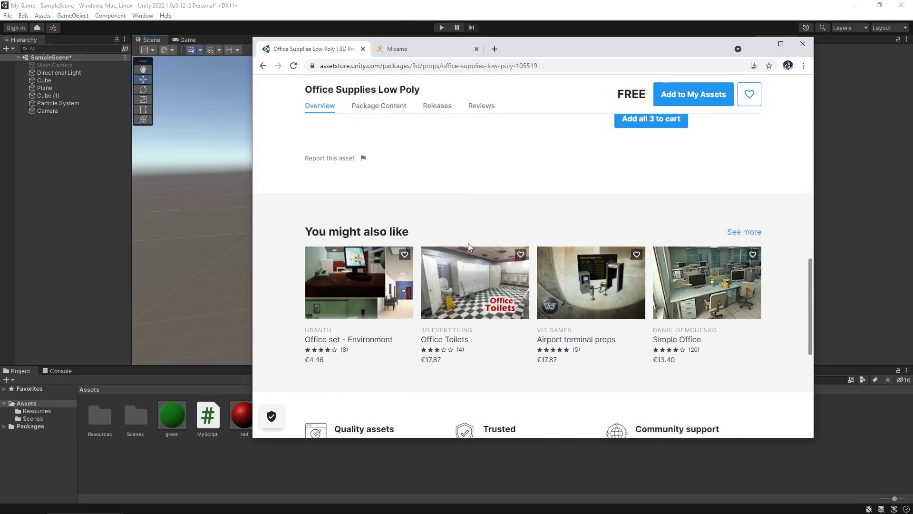
{"action": "scroll", "coordinate": [475, 305], "scroll_direction": "up", "scroll_amount": 3}
{"action": "scroll", "coordinate": [428, 331], "scroll_direction": "up", "scroll_amount": 3}
{"action": "scroll", "coordinate": [419, 338], "scroll_direction": "up", "scroll_amount": 6}
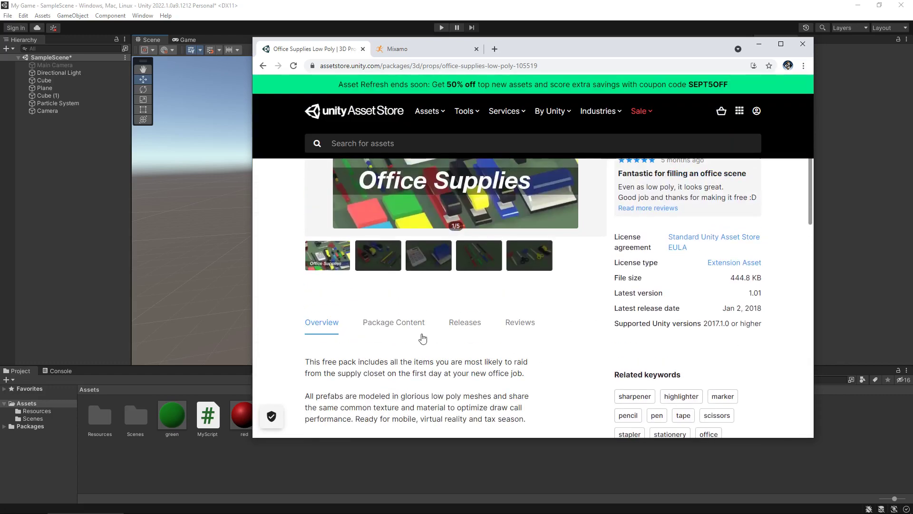
{"action": "scroll", "coordinate": [391, 370], "scroll_direction": "up", "scroll_amount": 1}
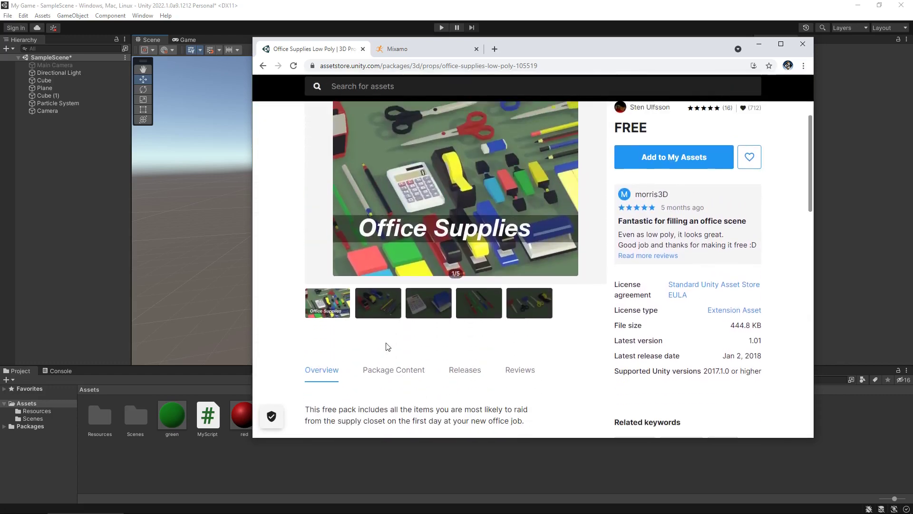
Browse the pack's gallery images and show its 63-file Package Content list.
{"action": "left_click", "coordinate": [380, 305]}
{"action": "left_click", "coordinate": [430, 303]}
{"action": "left_click", "coordinate": [476, 305]}
{"action": "scroll", "coordinate": [457, 303], "scroll_direction": "down", "scroll_amount": 2}
{"action": "left_click", "coordinate": [401, 279]}
{"action": "scroll", "coordinate": [471, 200], "scroll_direction": "down", "scroll_amount": 3}
Preview Calculator.fbx and Highlighter pen blue.fbx from the package's Assets > FBX folder.
{"action": "left_click", "coordinate": [537, 213]}
{"action": "left_click", "coordinate": [541, 227]}
{"action": "left_click", "coordinate": [565, 237]}
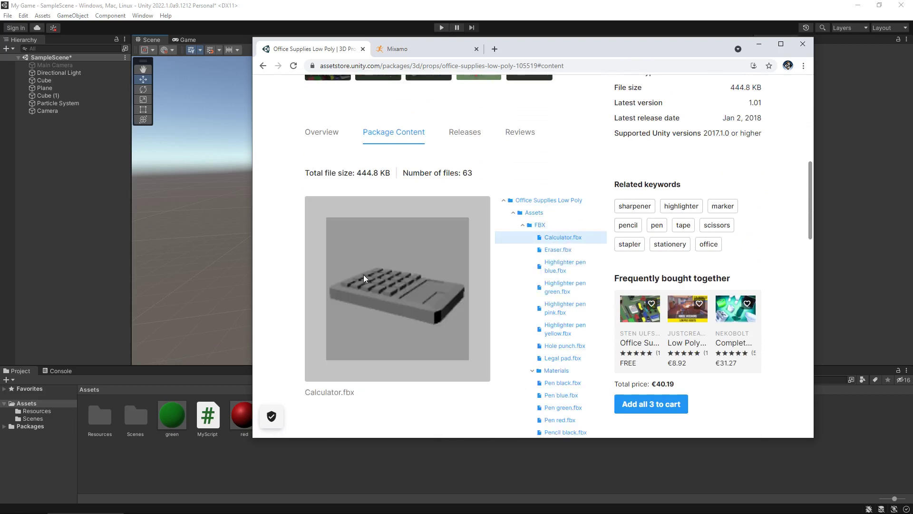
{"action": "left_click", "coordinate": [561, 267]}
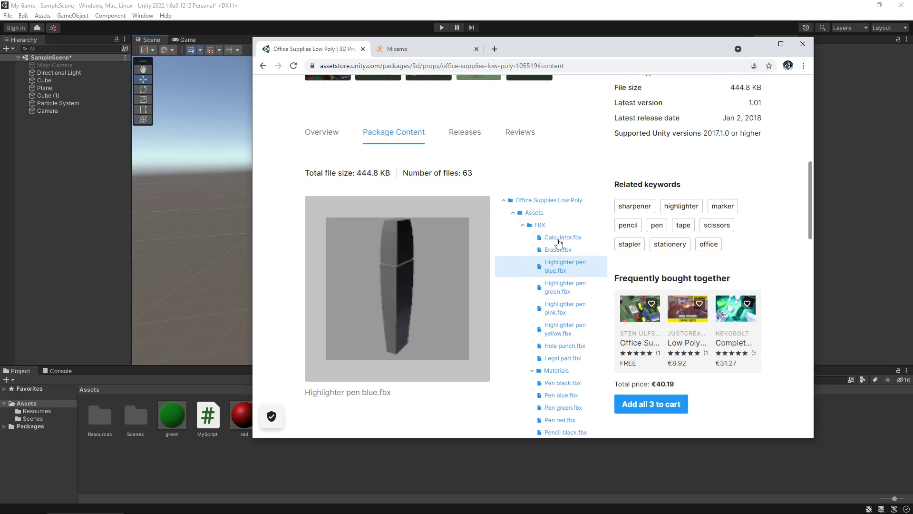
Preview the pack's shared texture from the Textures folder, then switch to Mixamo's Characters page.
{"action": "left_click", "coordinate": [504, 202]}
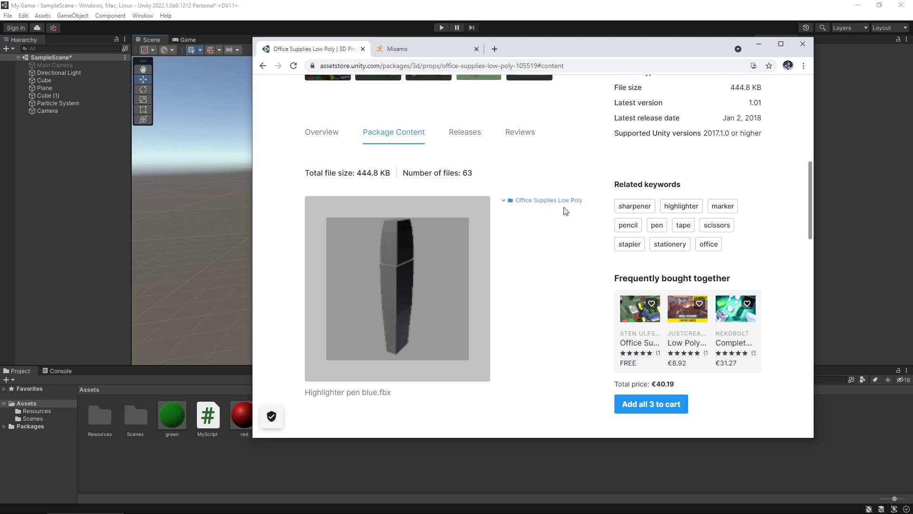
{"action": "left_click", "coordinate": [540, 204]}
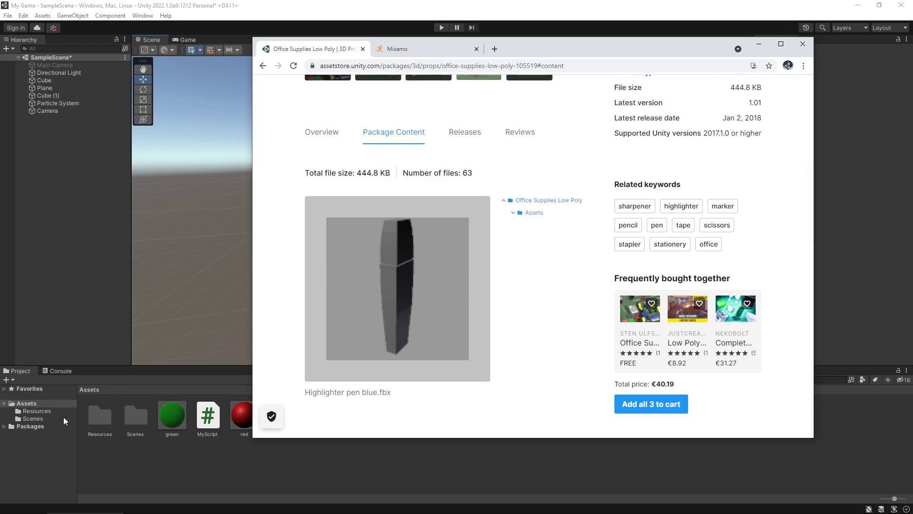
{"action": "left_click", "coordinate": [514, 213]}
{"action": "left_click", "coordinate": [523, 275]}
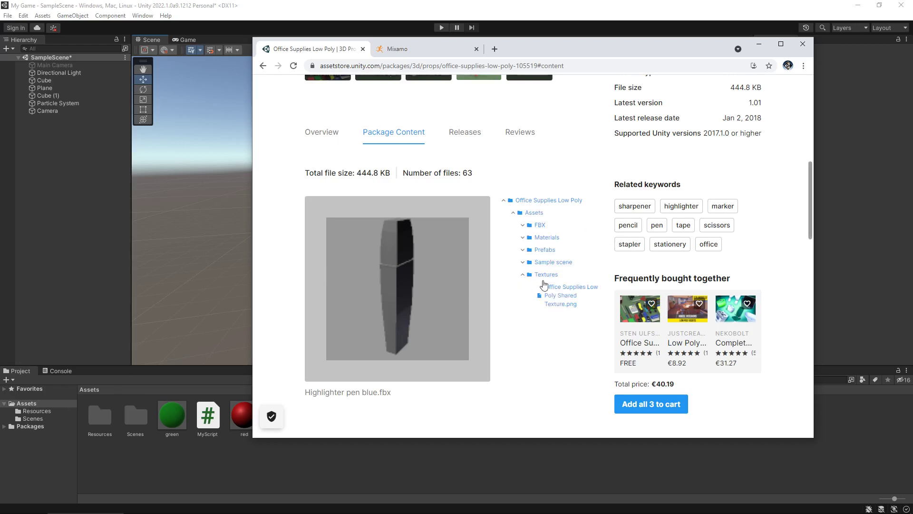
{"action": "left_click", "coordinate": [563, 303]}
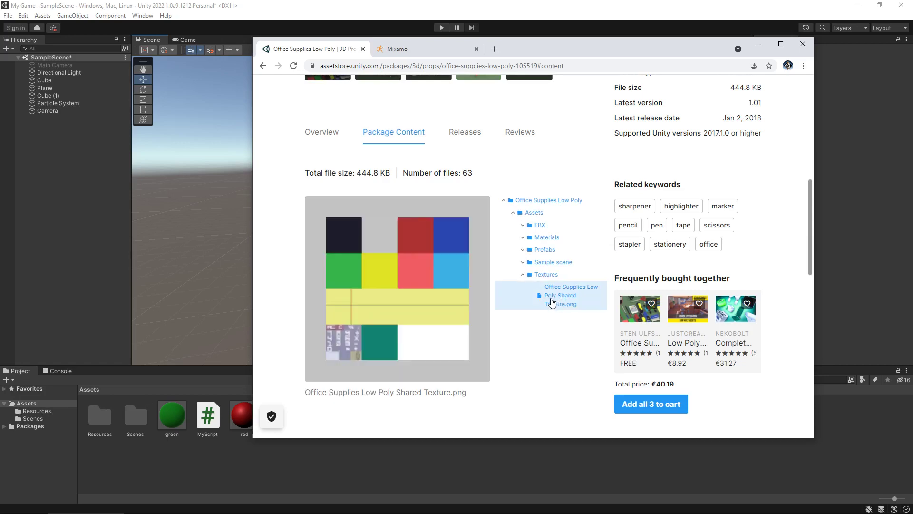
{"action": "scroll", "coordinate": [524, 258], "scroll_direction": "up", "scroll_amount": 8}
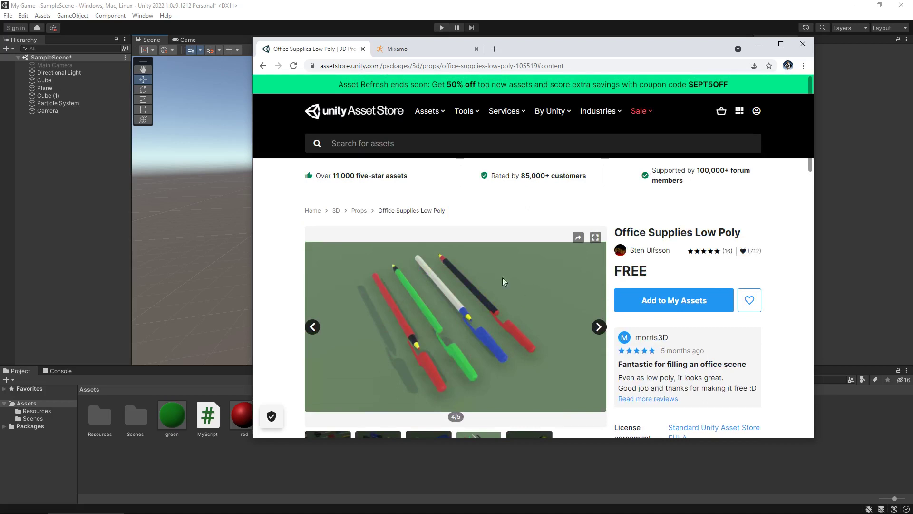
{"action": "left_click", "coordinate": [424, 49]}
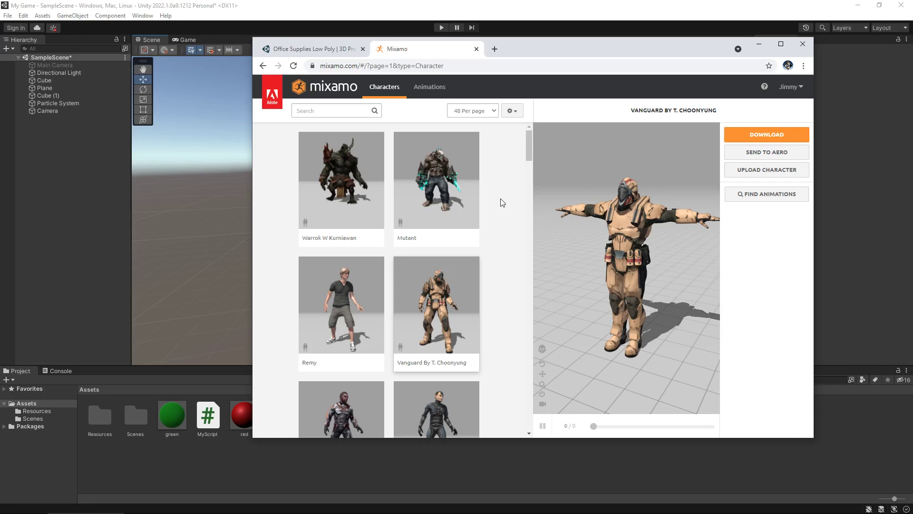
Pick Mutant in Mixamo's Characters grid and confirm USE THIS CHARACTER.
{"action": "left_click", "coordinate": [440, 186]}
{"action": "left_click", "coordinate": [699, 218]}
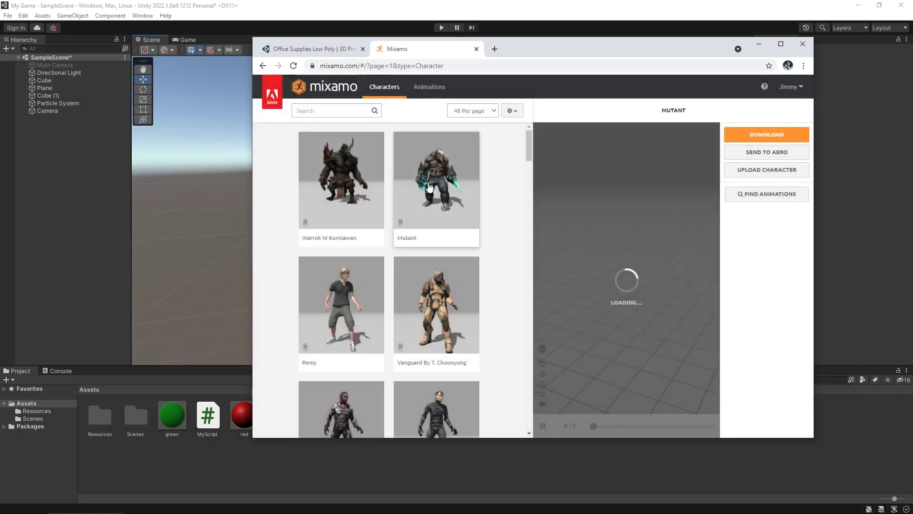
{"action": "scroll", "coordinate": [427, 188], "scroll_direction": "down", "scroll_amount": 4}
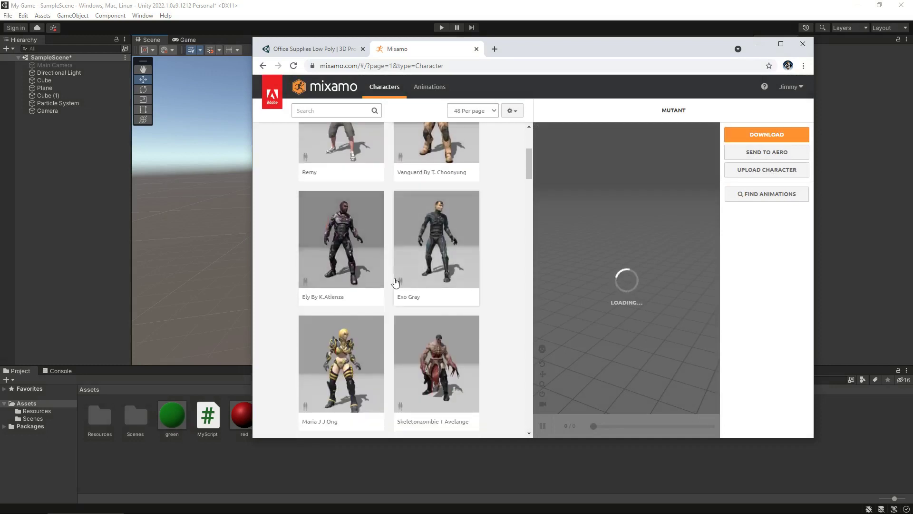
{"action": "scroll", "coordinate": [419, 266], "scroll_direction": "down", "scroll_amount": 2}
{"action": "scroll", "coordinate": [431, 257], "scroll_direction": "up", "scroll_amount": 6}
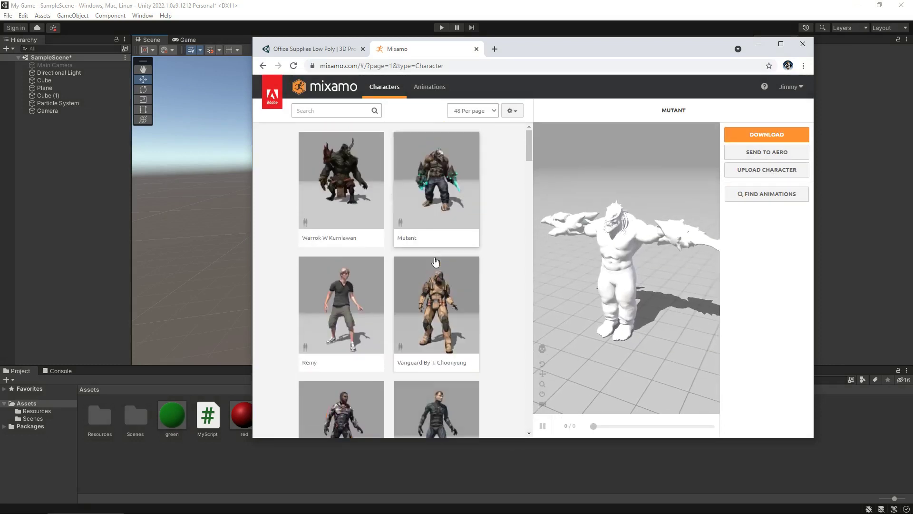
Apply the Shoved Reaction With Spin animation to Mutant, then return to Unity.
{"action": "left_click", "coordinate": [430, 88]}
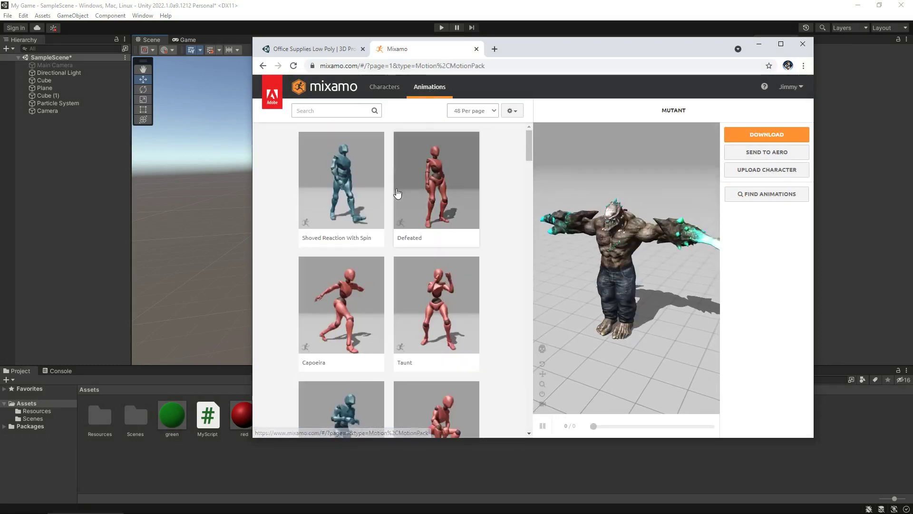
{"action": "left_click", "coordinate": [343, 188]}
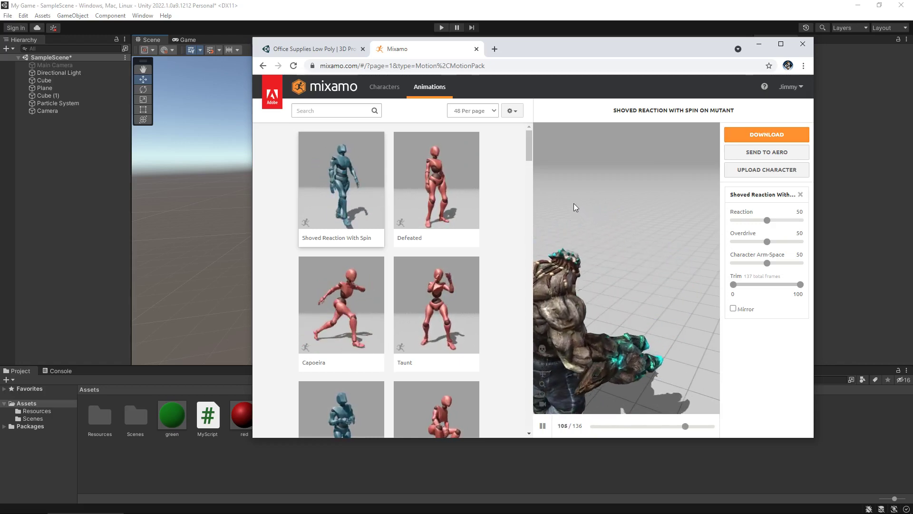
{"action": "left_click", "coordinate": [219, 233]}
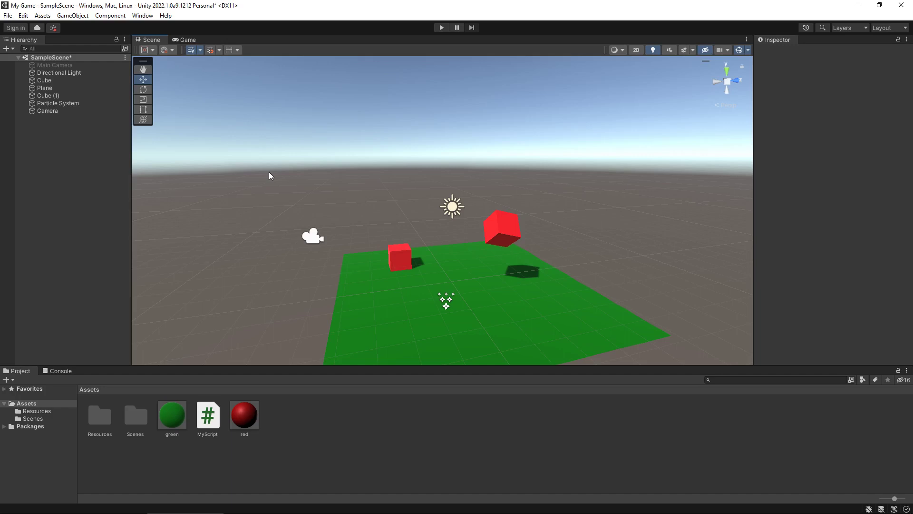
Rerun the recent 'desert' search in the Asset Store tab and look through its 877 results.
{"action": "key", "text": "alt+Tab"}
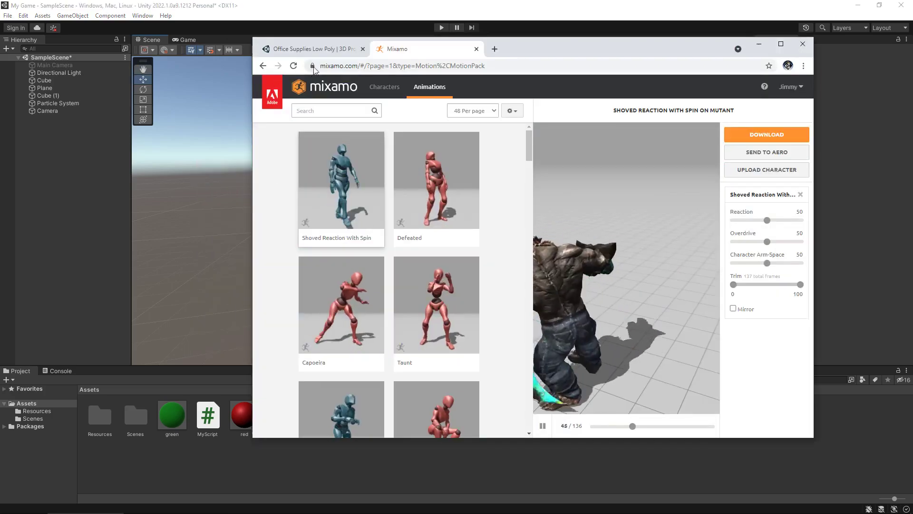
{"action": "left_click", "coordinate": [311, 49]}
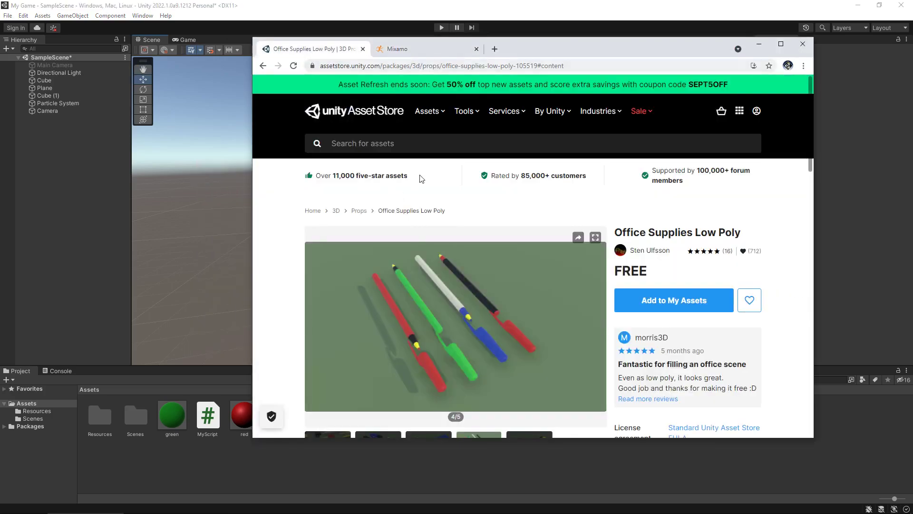
{"action": "left_click", "coordinate": [425, 143]}
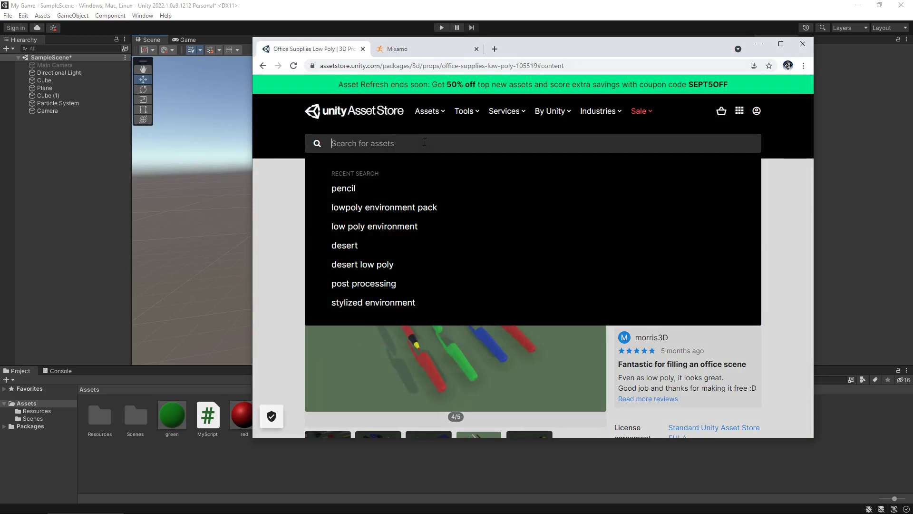
{"action": "left_click", "coordinate": [356, 246]}
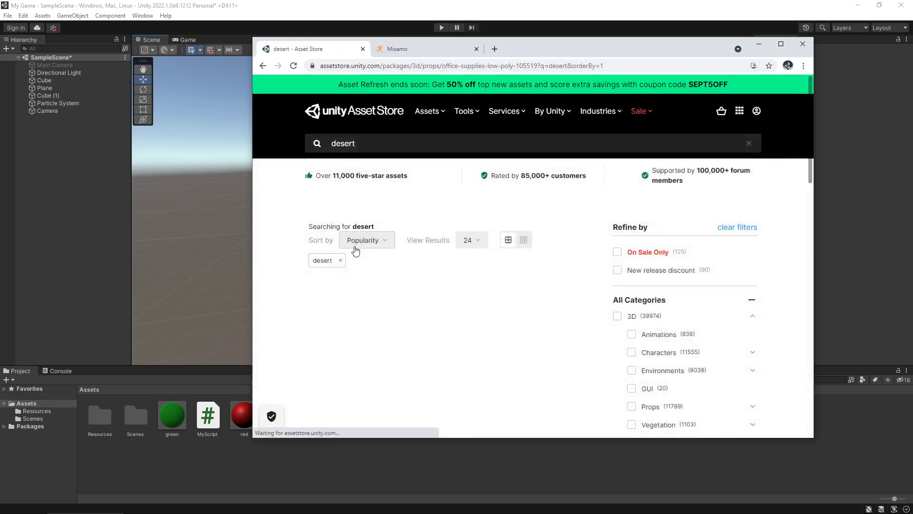
{"action": "scroll", "coordinate": [523, 199], "scroll_direction": "down", "scroll_amount": 3}
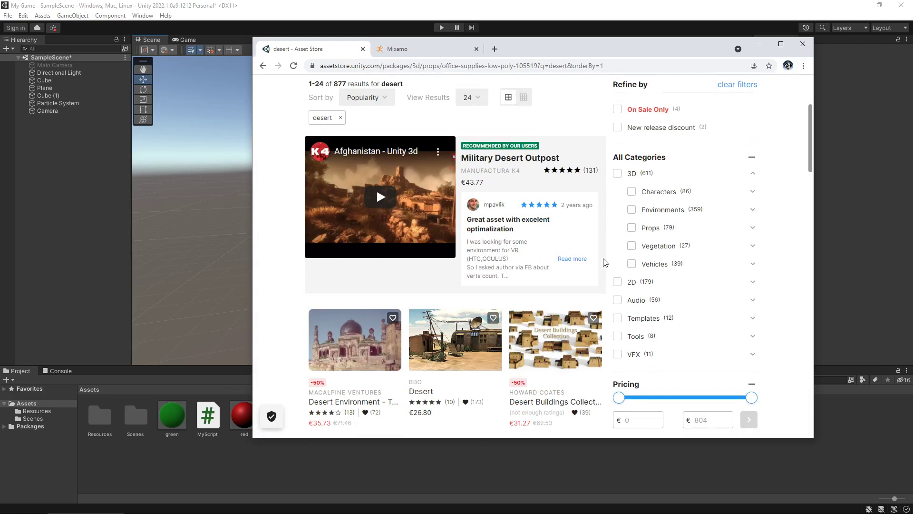
{"action": "scroll", "coordinate": [604, 262], "scroll_direction": "down", "scroll_amount": 4}
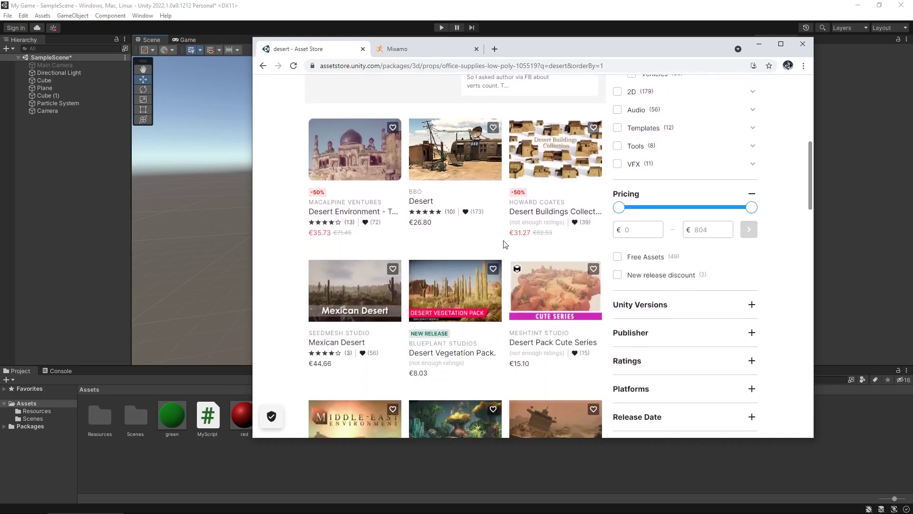
{"action": "scroll", "coordinate": [431, 245], "scroll_direction": "down", "scroll_amount": 2}
{"action": "scroll", "coordinate": [457, 252], "scroll_direction": "up", "scroll_amount": 4}
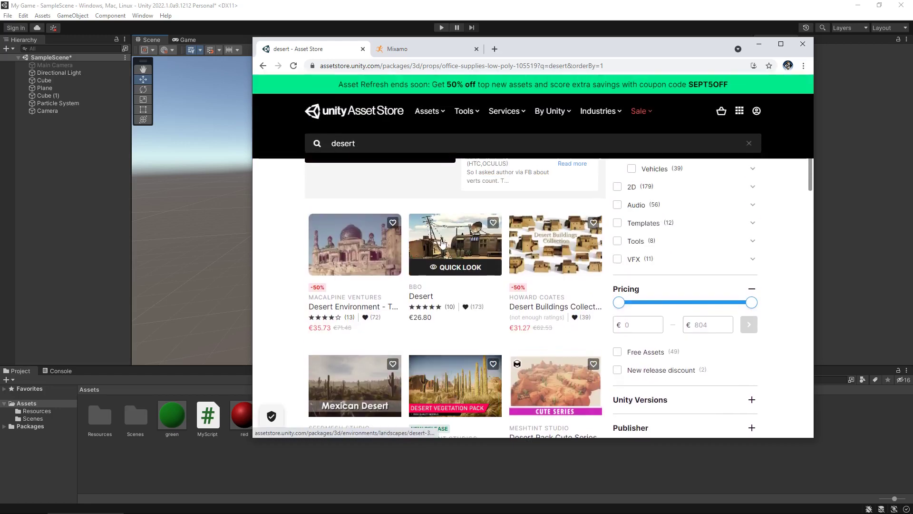
Filter the desert results to the 49 Free Assets, scroll through them, then return to Unity.
{"action": "left_click", "coordinate": [617, 352]}
{"action": "scroll", "coordinate": [472, 305], "scroll_direction": "down", "scroll_amount": 2}
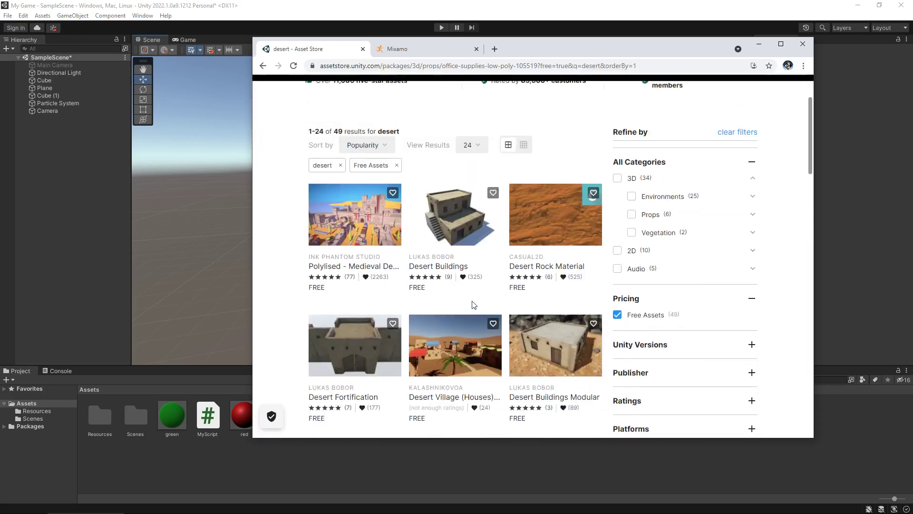
{"action": "scroll", "coordinate": [397, 307], "scroll_direction": "down", "scroll_amount": 4}
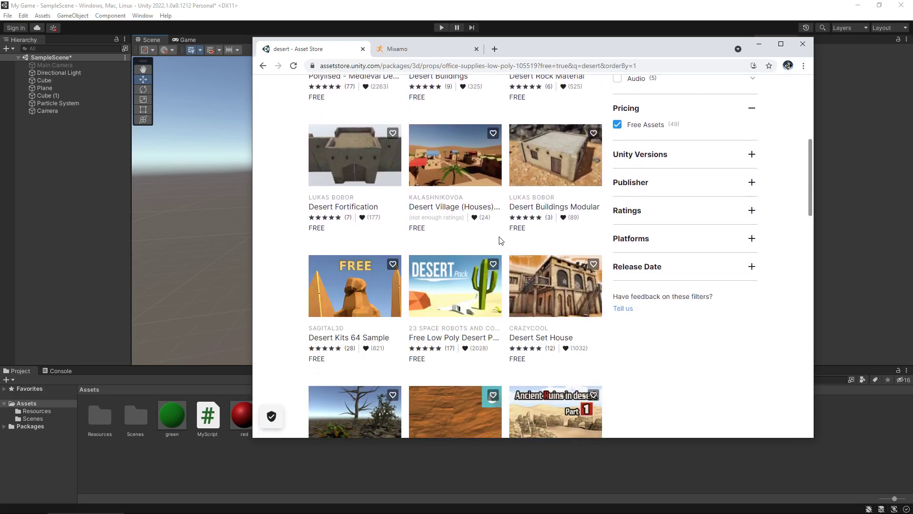
{"action": "scroll", "coordinate": [497, 244], "scroll_direction": "down", "scroll_amount": 2}
{"action": "scroll", "coordinate": [489, 249], "scroll_direction": "up", "scroll_amount": 4}
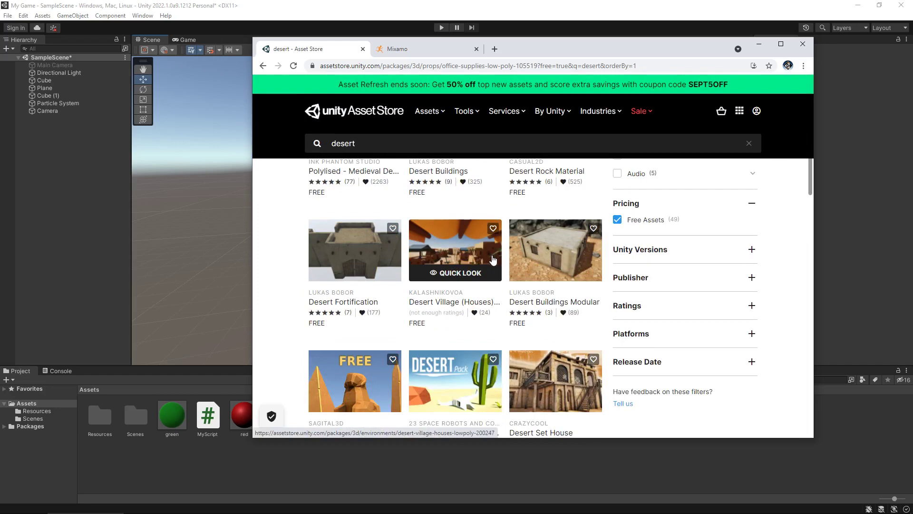
{"action": "left_click", "coordinate": [202, 200]}
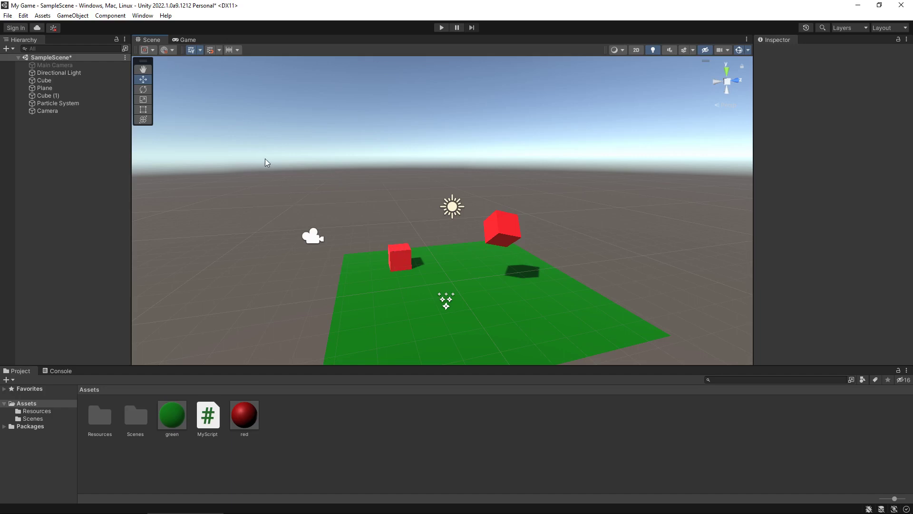
Parent Cube (1) under Cube in the Hierarchy and nudge the pair along Z to -1.69.
{"action": "left_click", "coordinate": [504, 222]}
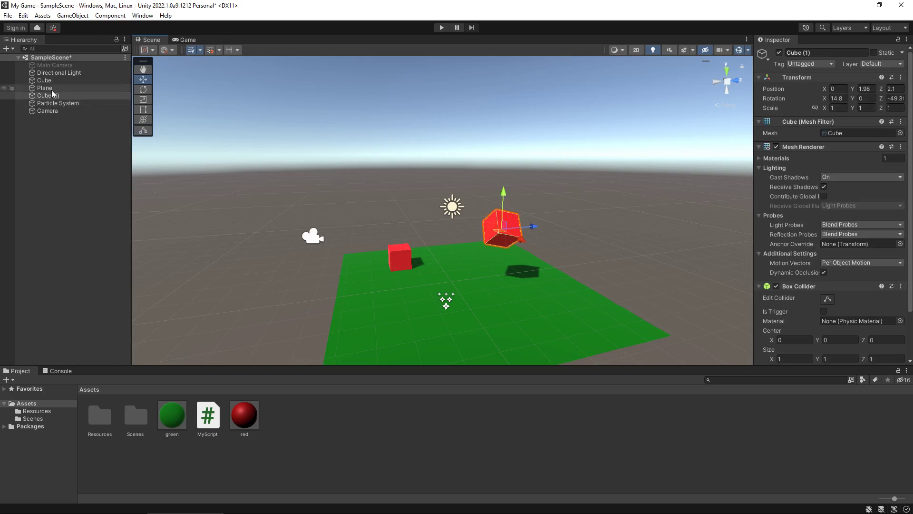
{"action": "left_click_drag", "start_coordinate": [52, 93], "coordinate": [41, 81]}
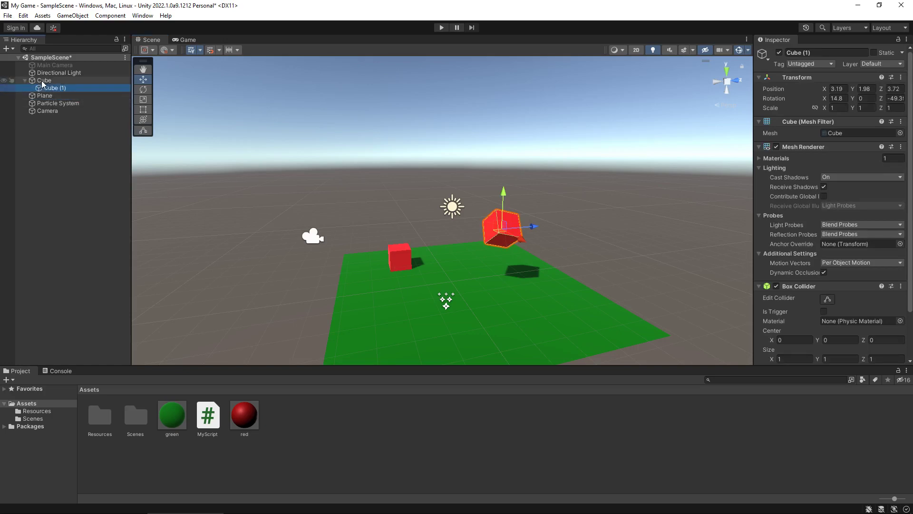
{"action": "left_click", "coordinate": [49, 80]}
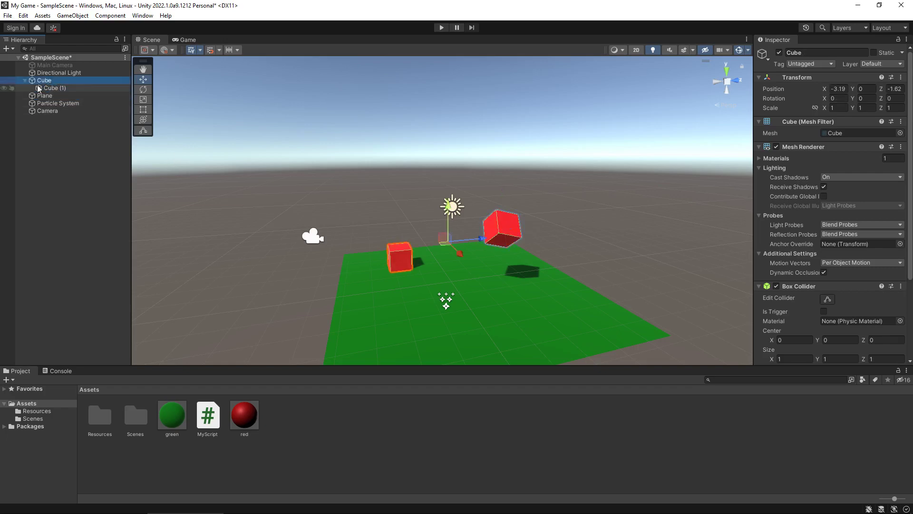
{"action": "left_click", "coordinate": [25, 81]}
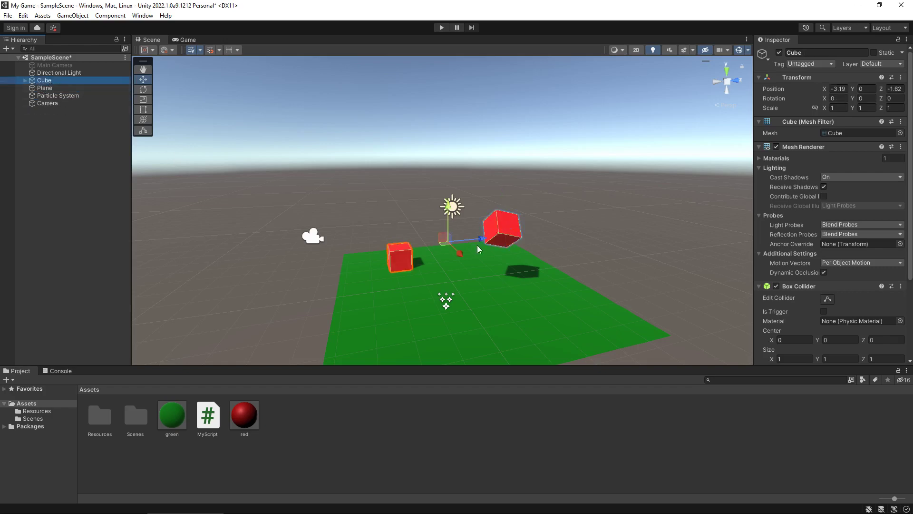
{"action": "mouse_move", "coordinate": [479, 239]}
{"action": "left_mouse_down"}
{"action": "mouse_move", "coordinate": [421, 240]}
{"action": "mouse_move", "coordinate": [479, 243]}
{"action": "left_mouse_up"}
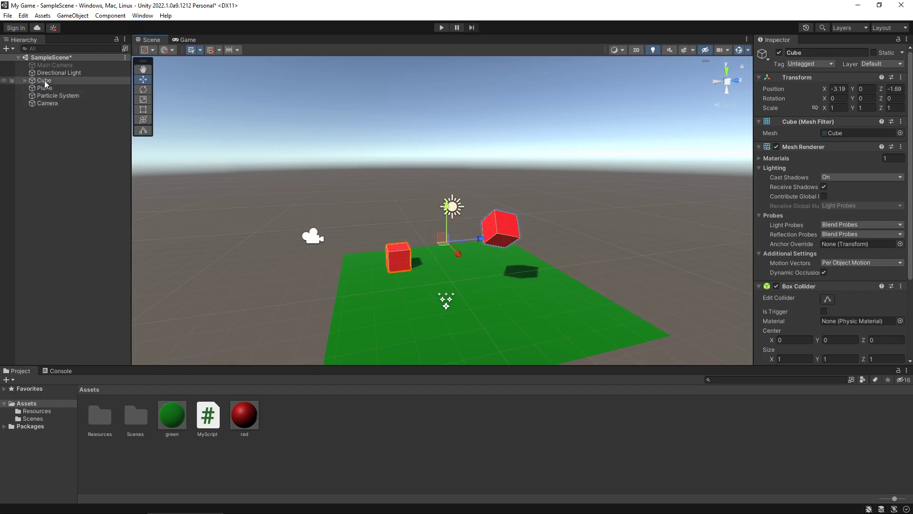
Turn Cube into a Cube.prefab asset in Assets and place three prefab copies around the scene.
{"action": "left_click_drag", "start_coordinate": [43, 79], "coordinate": [283, 411]}
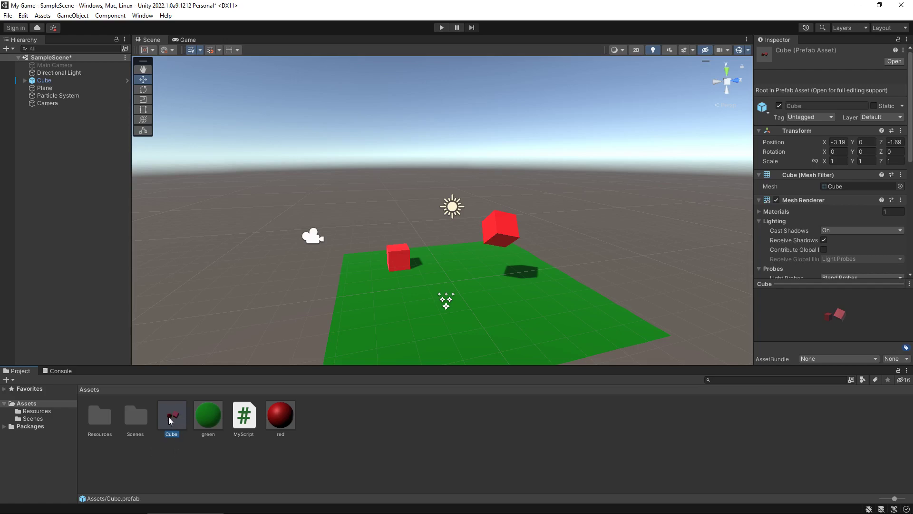
{"action": "left_click_drag", "start_coordinate": [170, 416], "coordinate": [259, 198]}
{"action": "left_click_drag", "start_coordinate": [188, 409], "coordinate": [602, 219]}
{"action": "left_click_drag", "start_coordinate": [175, 408], "coordinate": [405, 177]}
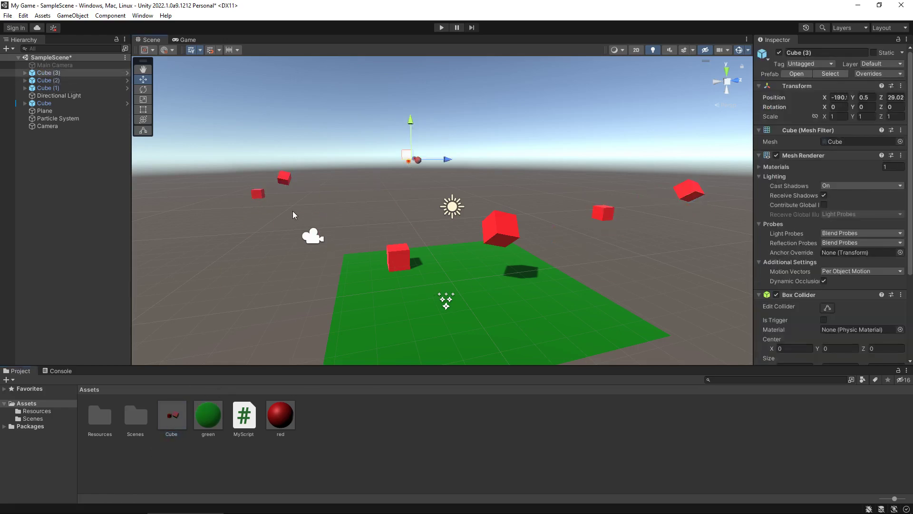